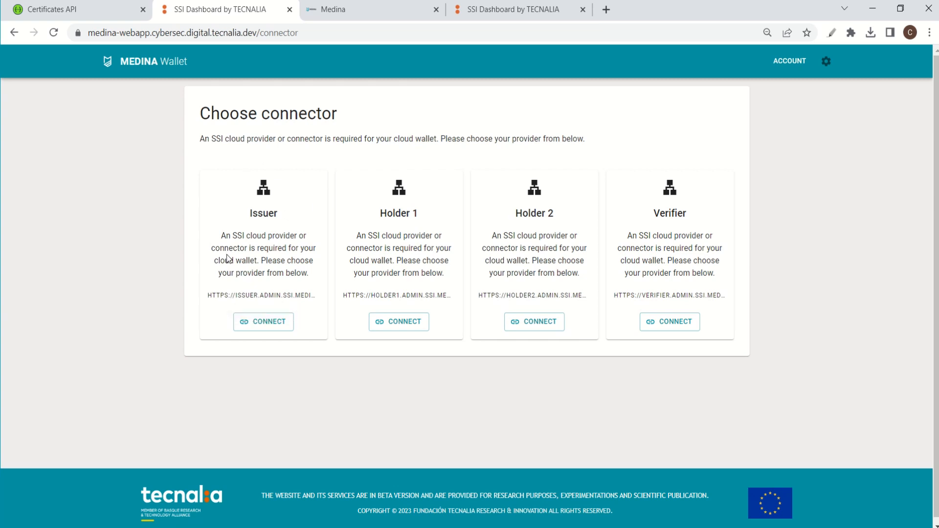
{"action": "left_click", "coordinate": [345, 13]}
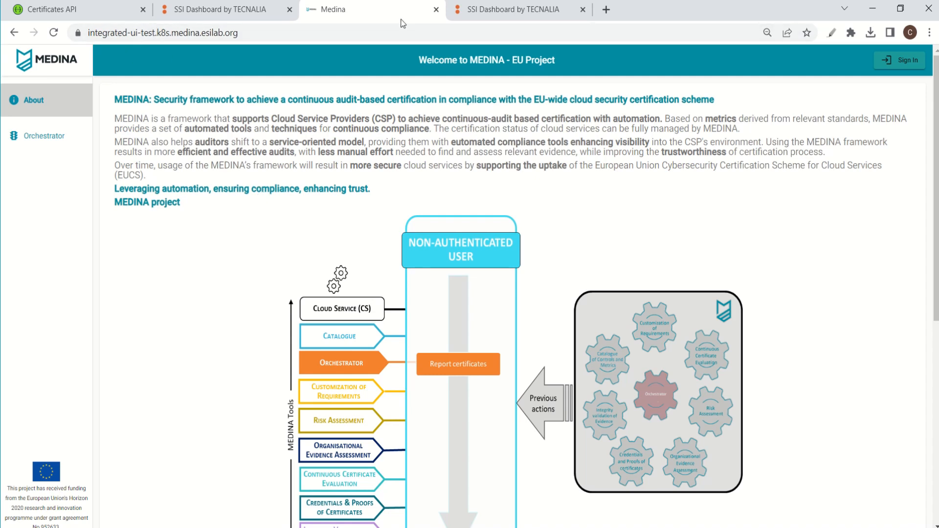
{"action": "left_click", "coordinate": [455, 9]}
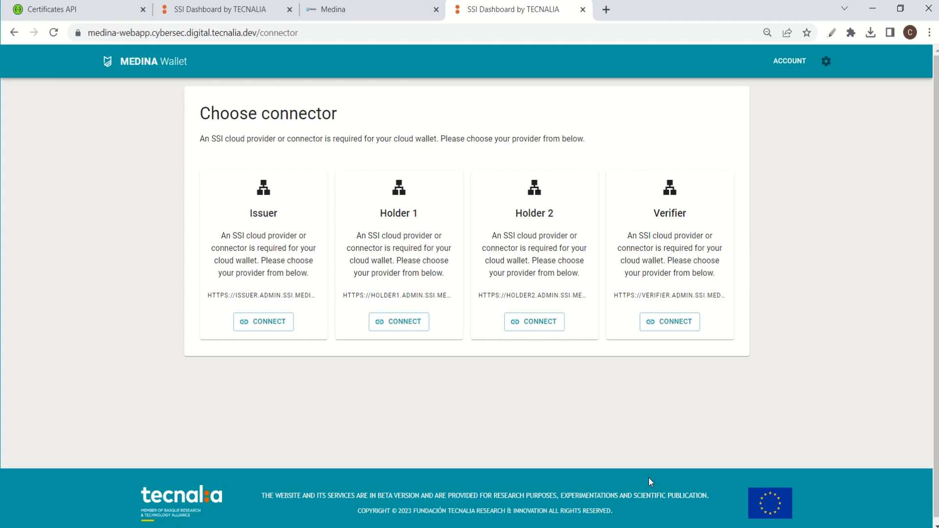
Switch to the Certificates API and execute the GET /certificates request to read the stored certificates.
{"action": "left_click", "coordinate": [107, 13]}
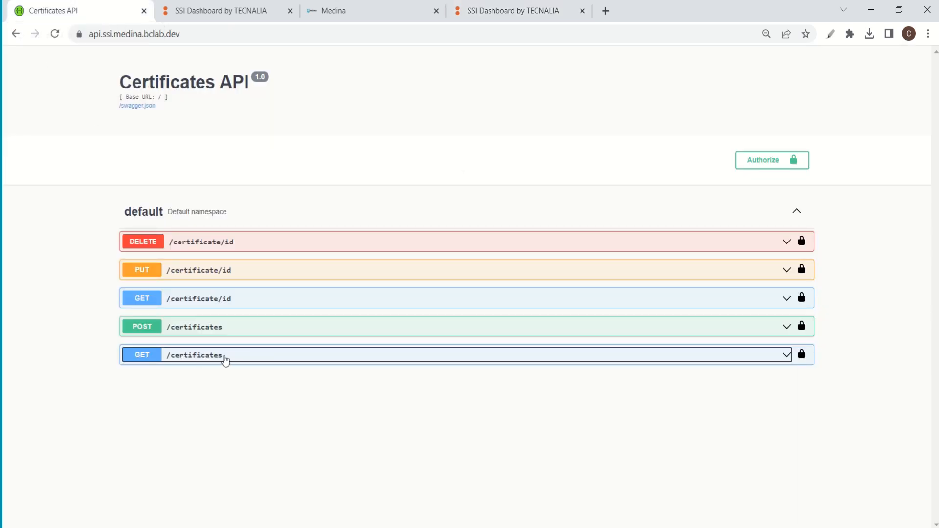
{"action": "left_click", "coordinate": [224, 358]}
{"action": "scroll", "coordinate": [281, 318], "scroll_direction": "down", "scroll_amount": 2}
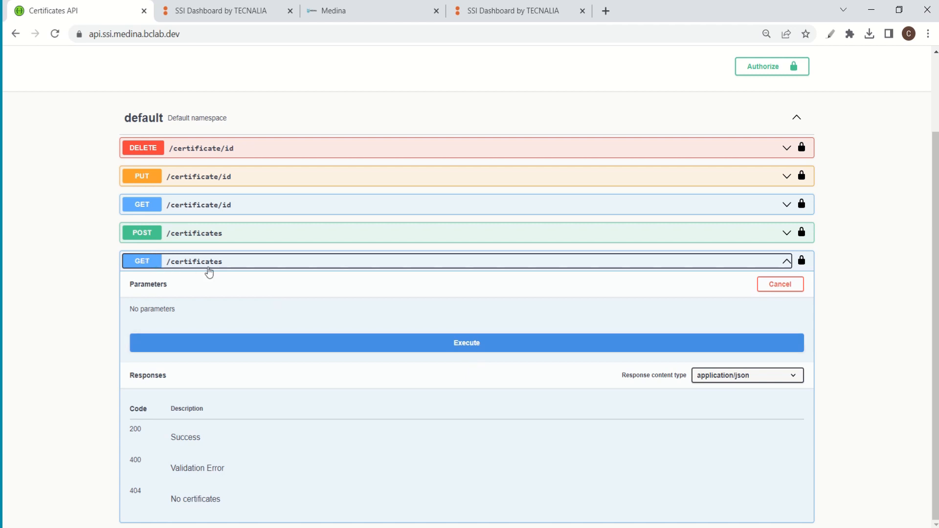
{"action": "left_click", "coordinate": [468, 346]}
{"action": "scroll", "coordinate": [460, 303], "scroll_direction": "down", "scroll_amount": 5}
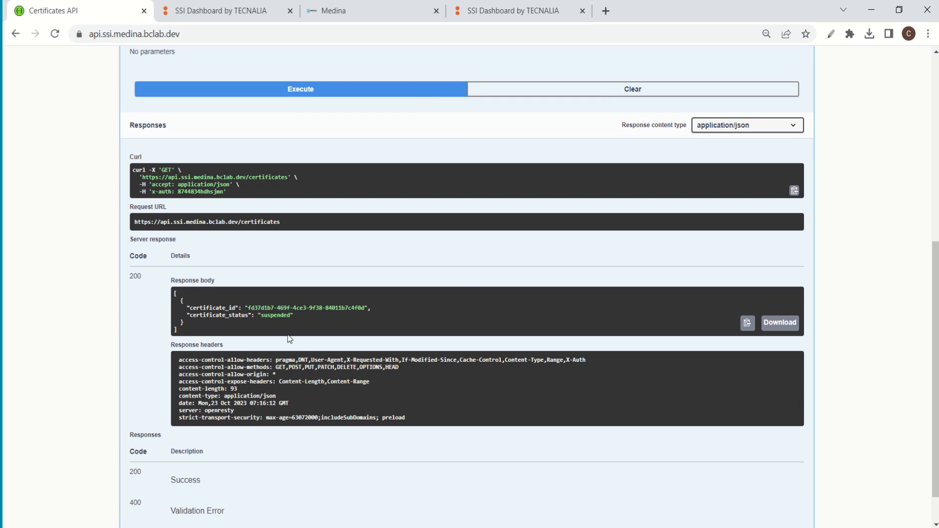
Switch to the MEDINA Wallet, connect it to the Issuer connector, and open its Certificate Credentials page.
{"action": "left_click", "coordinate": [225, 13]}
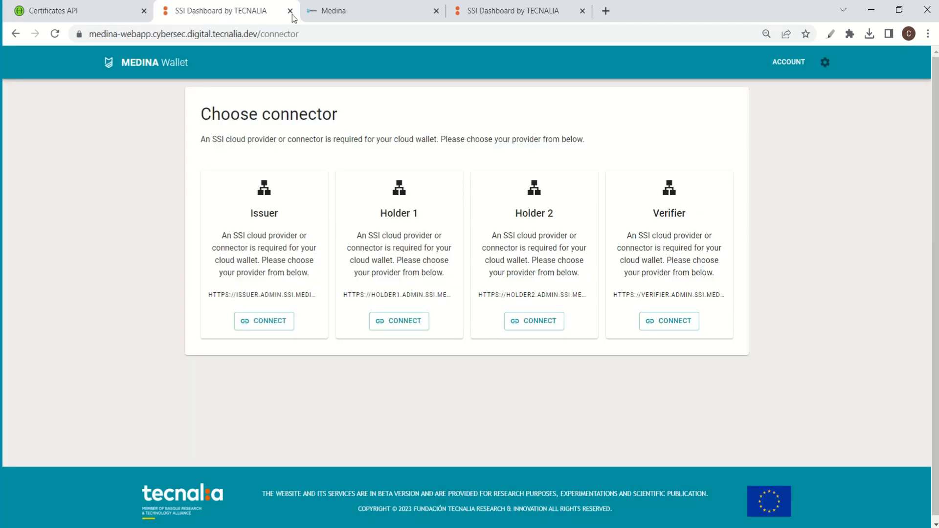
{"action": "left_click", "coordinate": [260, 321]}
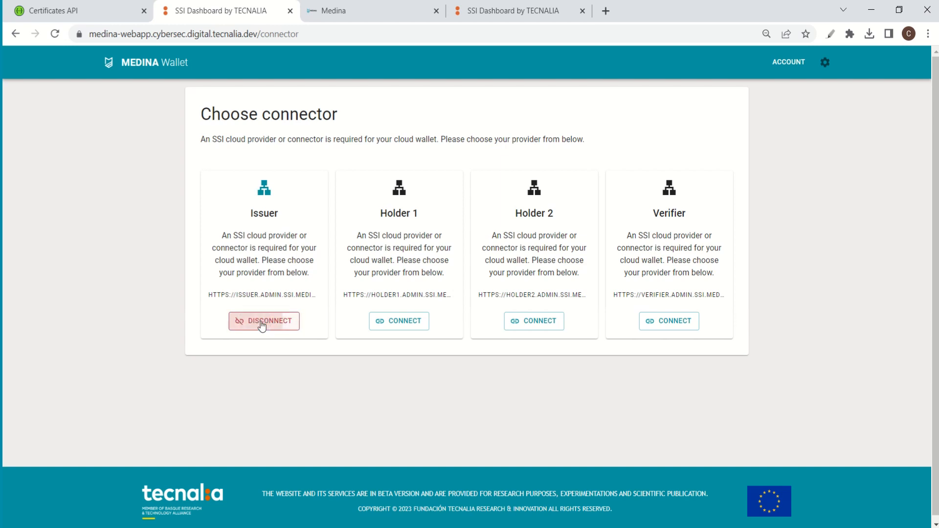
{"action": "left_click", "coordinate": [140, 66]}
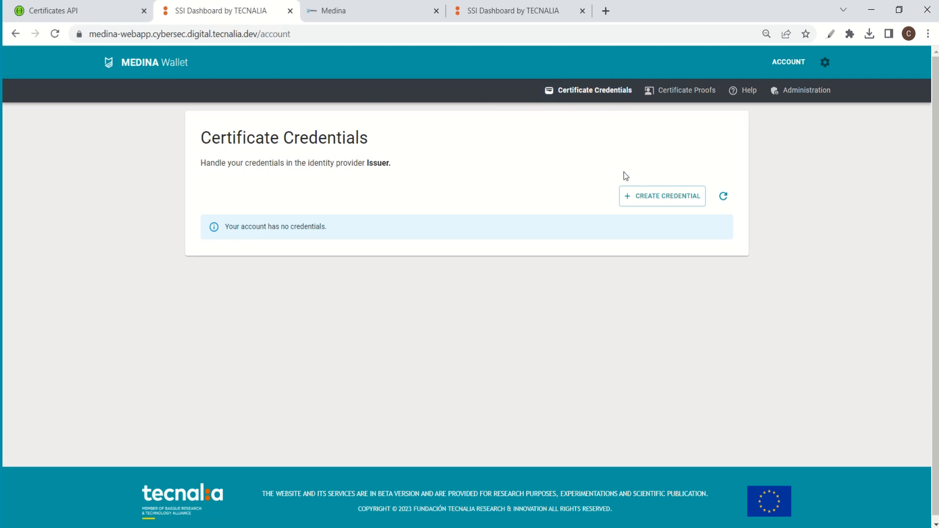
Start a new credential with the MEDINA SSI Tecnalia Holder TEST connection, keeping the preselected 2609:default (version 1.0) schema.
{"action": "left_click", "coordinate": [678, 202]}
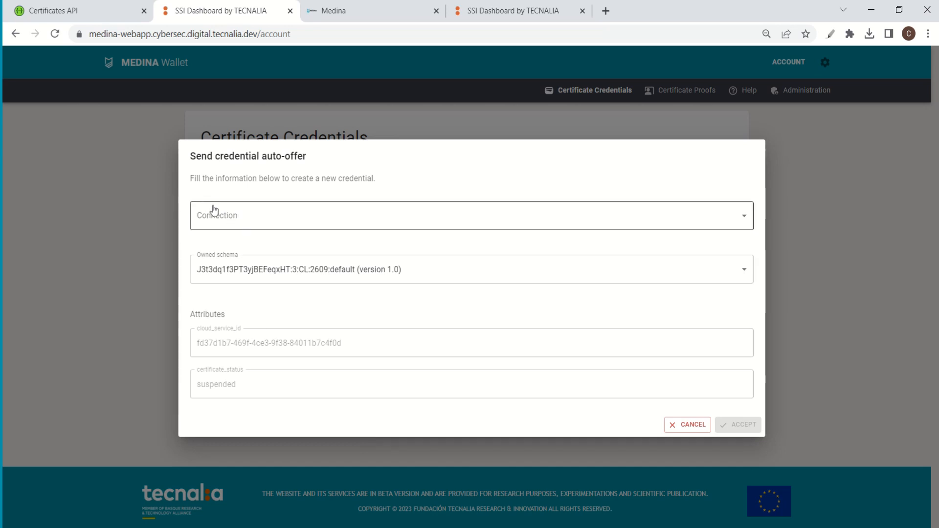
{"action": "left_click", "coordinate": [356, 221]}
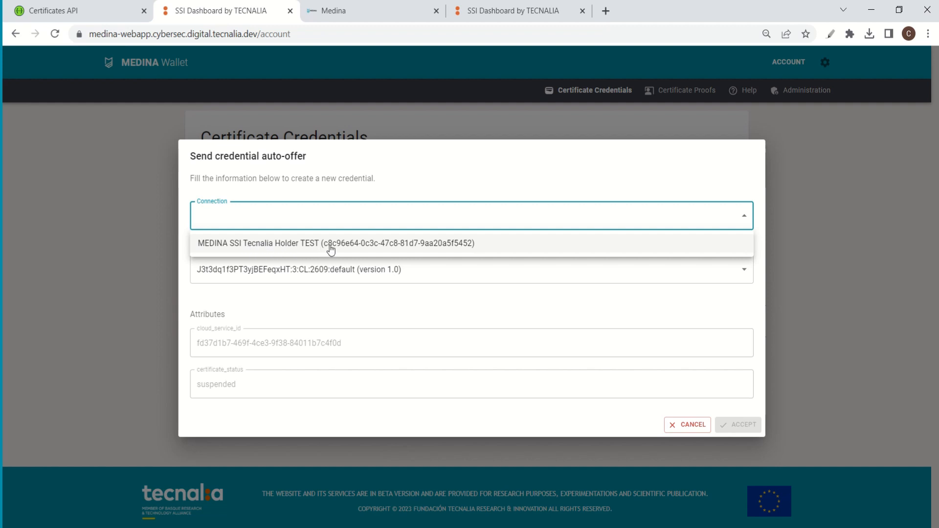
{"action": "left_click", "coordinate": [253, 244]}
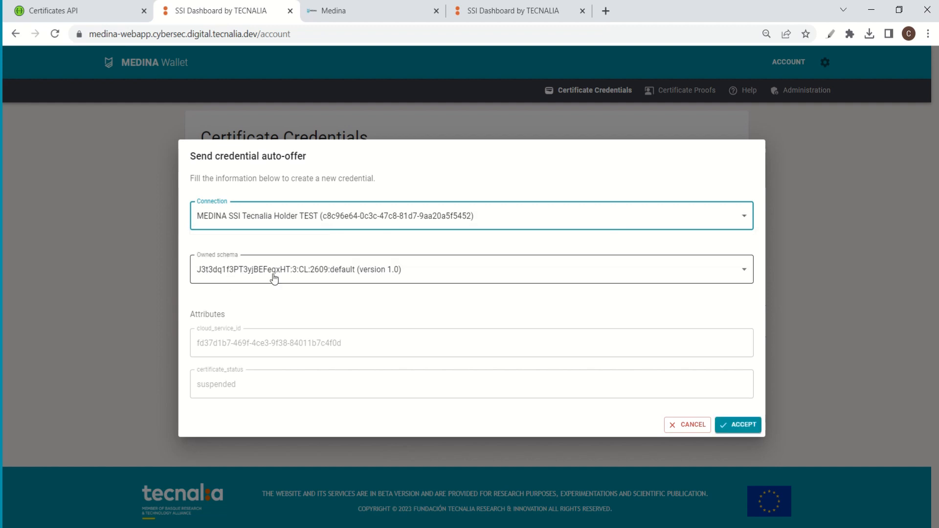
{"action": "left_click", "coordinate": [359, 275]}
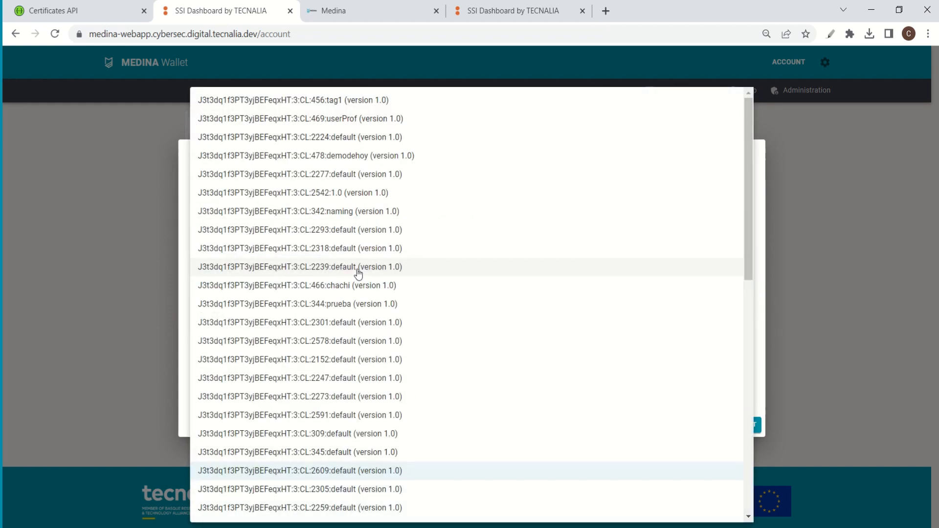
{"action": "left_click", "coordinate": [786, 295]}
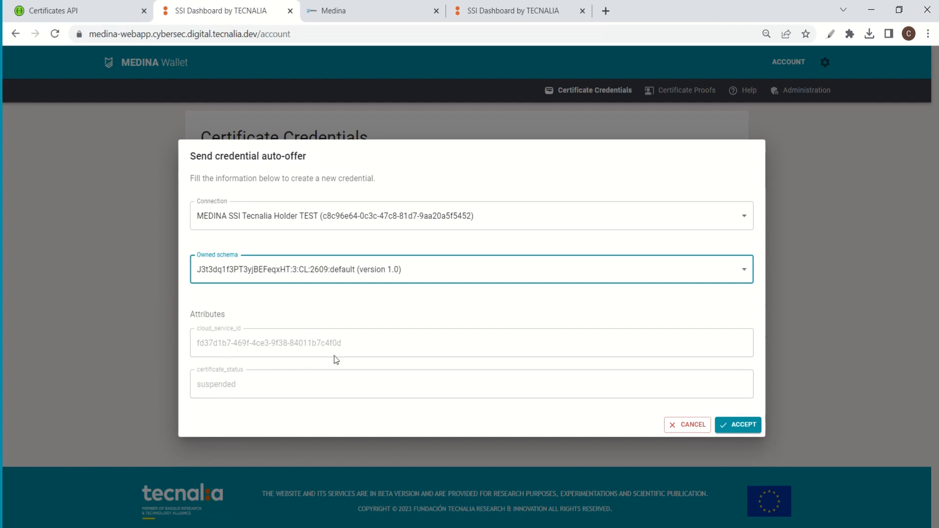
Compare the credential's attributes with the Certificates API response and accept the credential offer.
{"action": "left_click", "coordinate": [90, 7]}
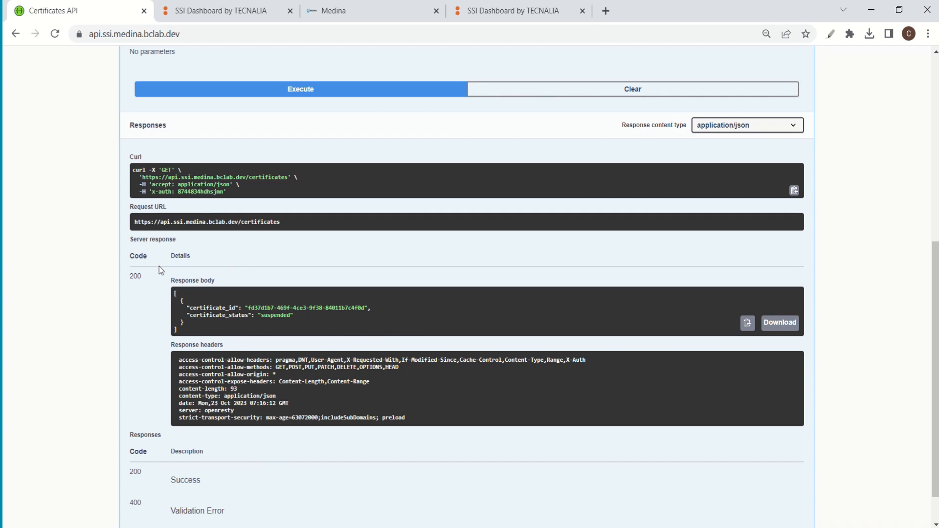
{"action": "left_click", "coordinate": [218, 11]}
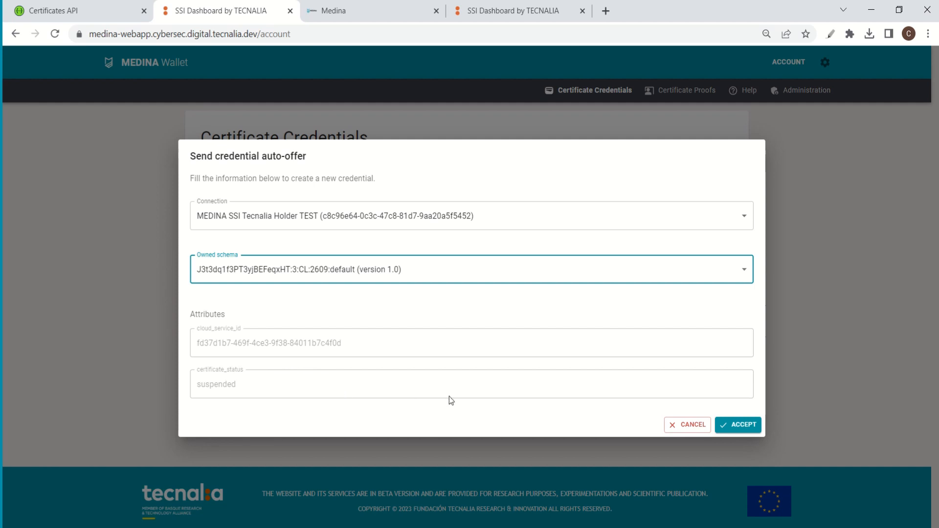
{"action": "left_click", "coordinate": [745, 426]}
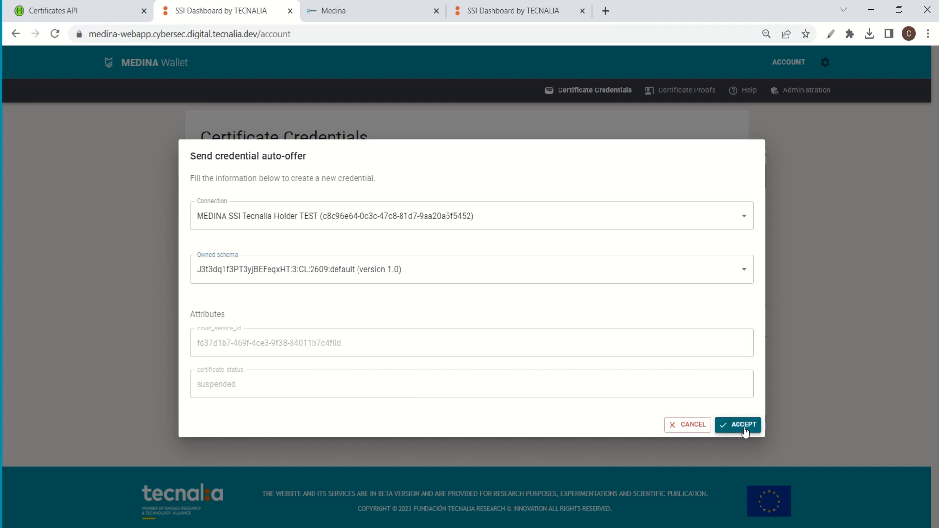
{"action": "left_click", "coordinate": [745, 425]}
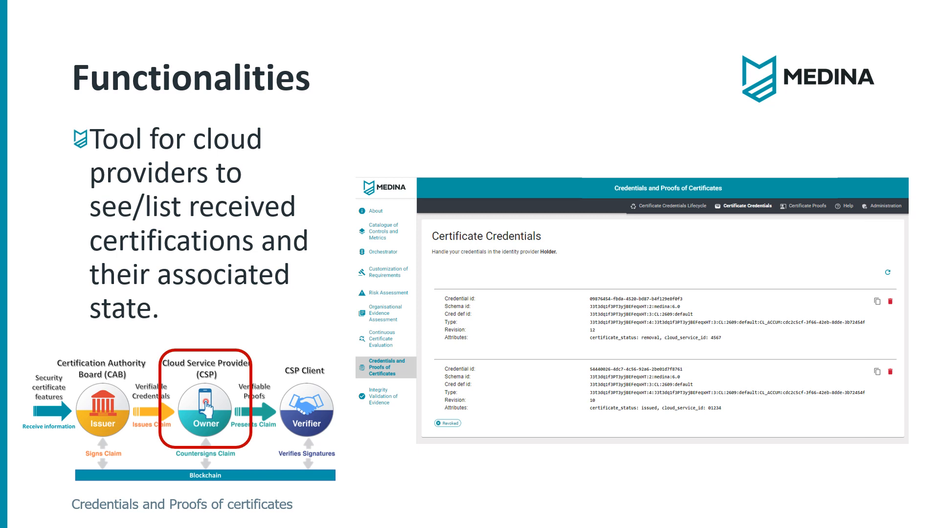
{"action": "key", "text": "Right"}
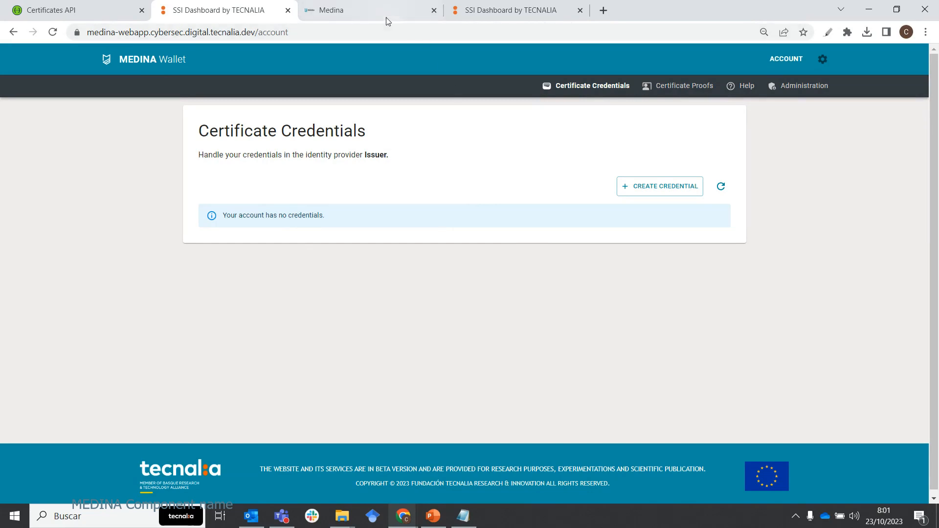
Switch to the MEDINA integrated UI and sign in with the prefilled admin account.
{"action": "mouse_move", "coordinate": [377, 15]}
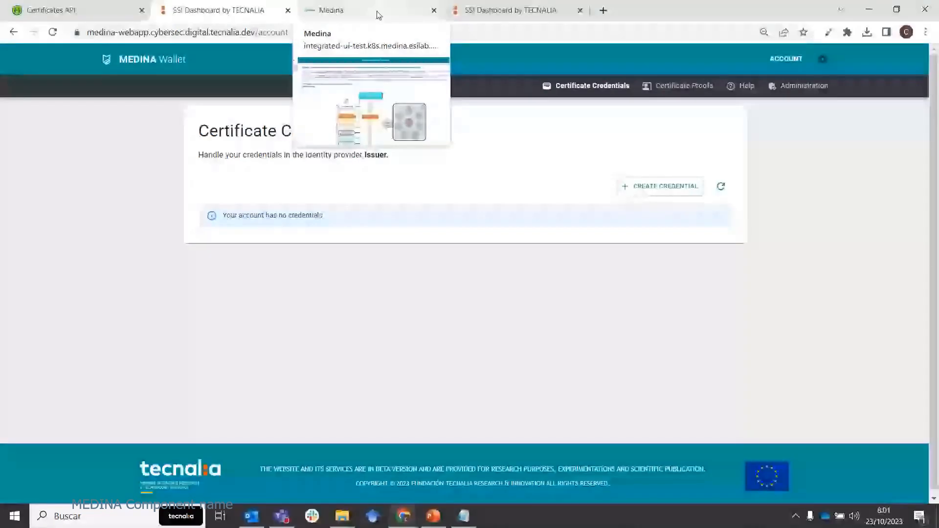
{"action": "left_click", "coordinate": [377, 14]}
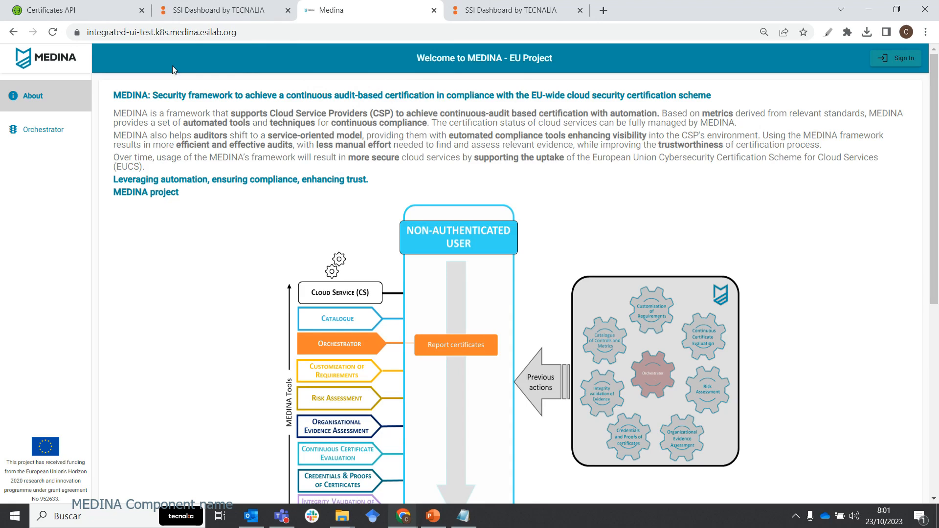
{"action": "left_click", "coordinate": [902, 69]}
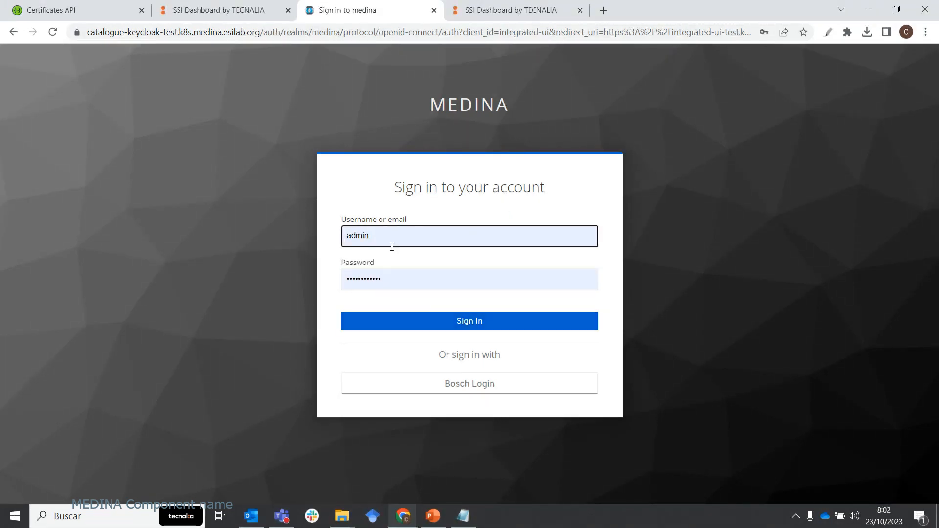
{"action": "left_click", "coordinate": [472, 322]}
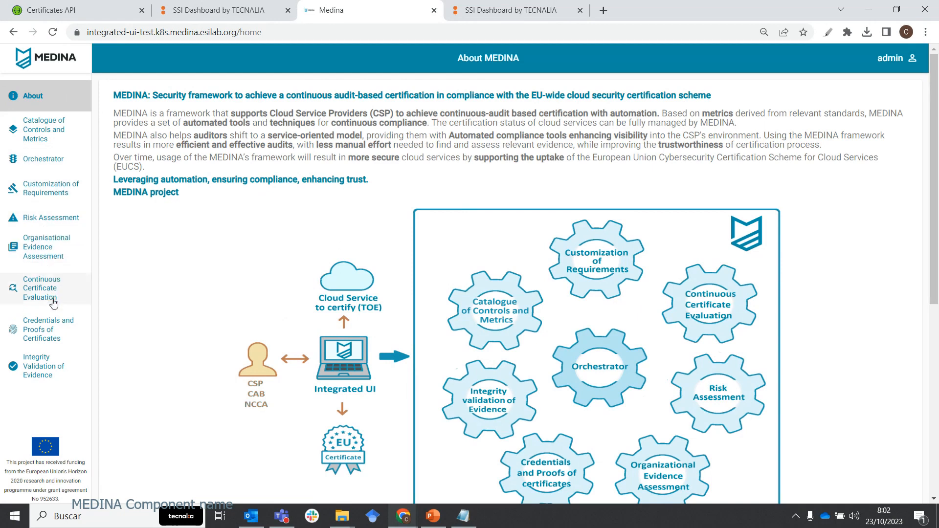
Open Certificate Credentials under Credentials and Proofs of Certificates and examine the received credential's certificate status and cloud service ID.
{"action": "left_click", "coordinate": [58, 327]}
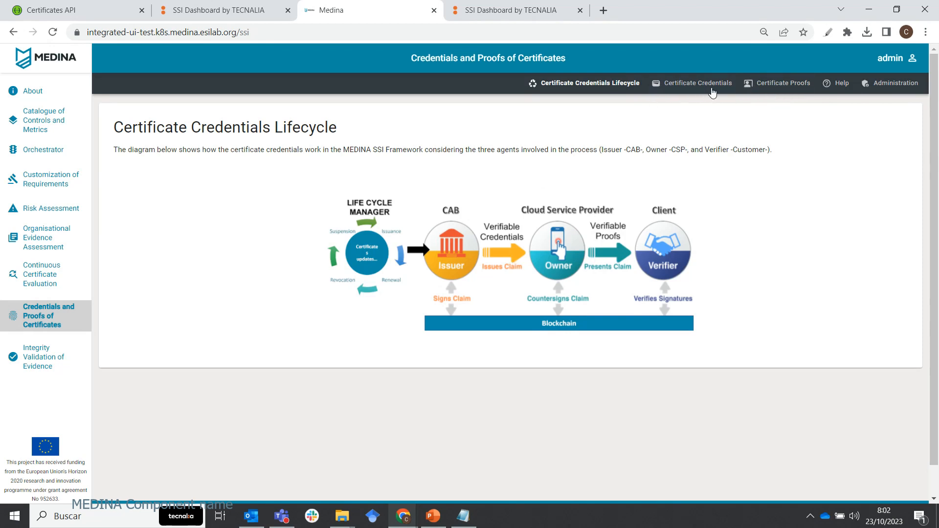
{"action": "left_click", "coordinate": [694, 86]}
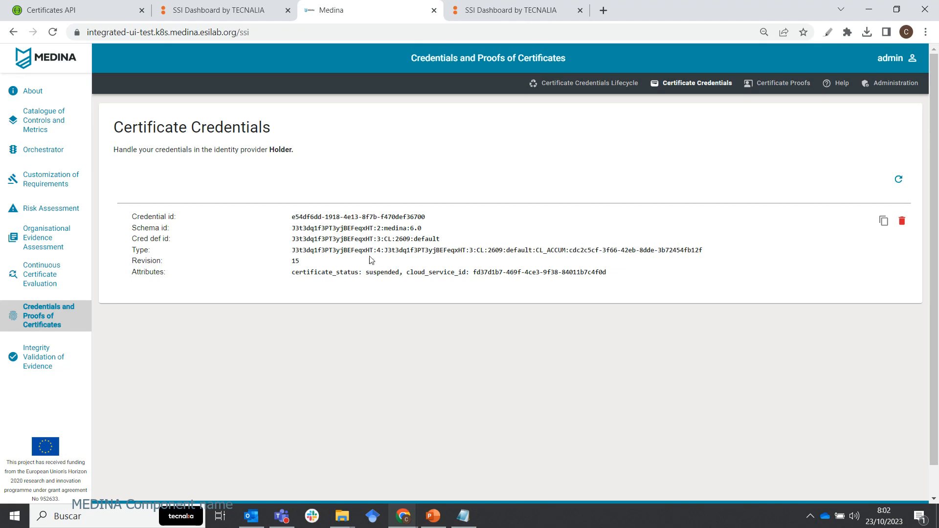
{"action": "left_click_drag", "start_coordinate": [614, 275], "coordinate": [295, 272]}
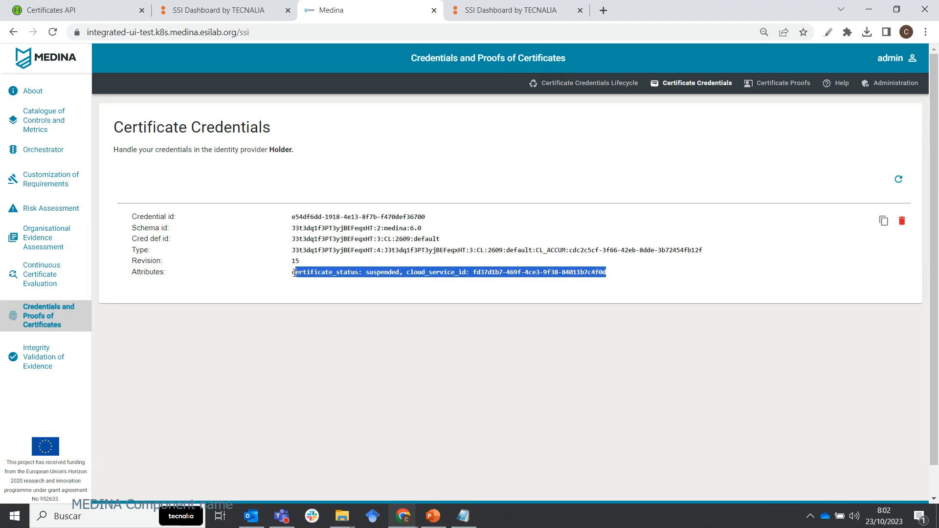
{"action": "left_click", "coordinate": [431, 283]}
{"action": "left_click_drag", "start_coordinate": [407, 273], "coordinate": [619, 275]}
{"action": "double_click", "coordinate": [378, 273]}
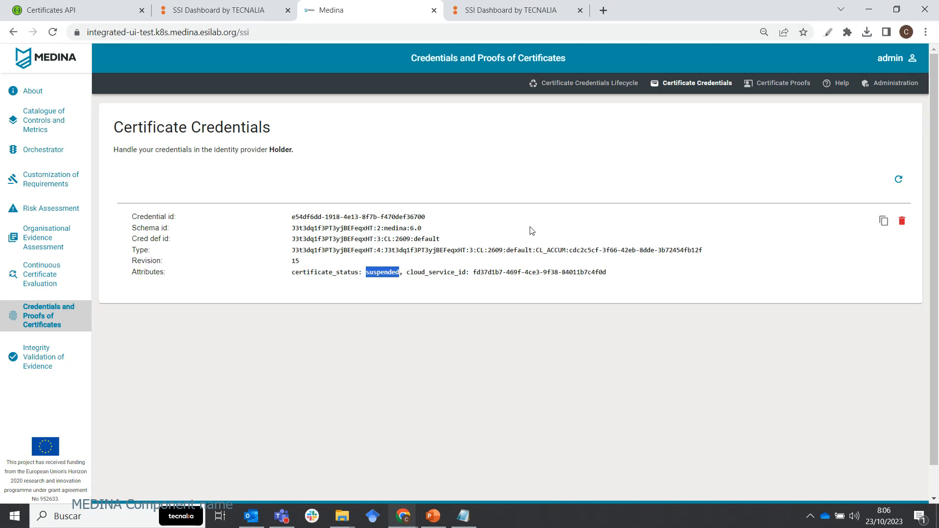
Connect the other MEDINA Wallet session to the Verifier connector and open its Certificate Proofs page.
{"action": "left_click", "coordinate": [510, 14]}
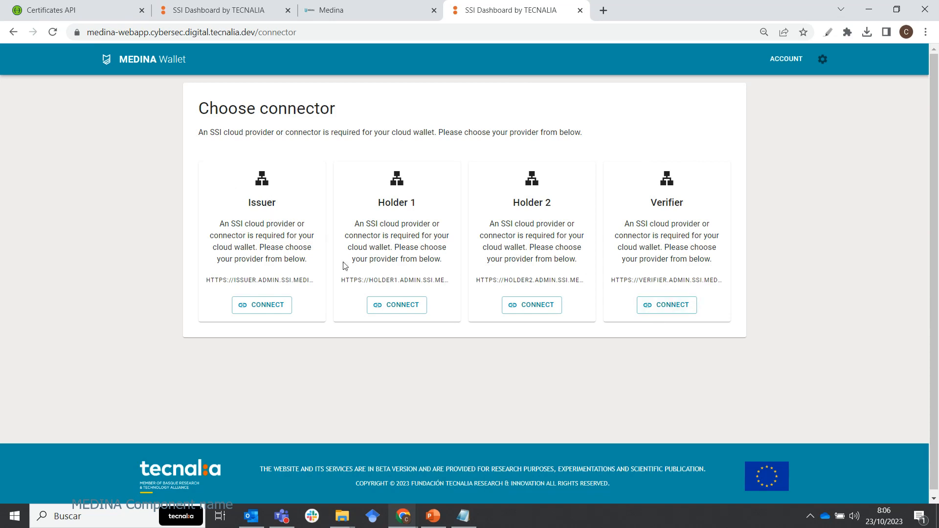
{"action": "left_click", "coordinate": [679, 311]}
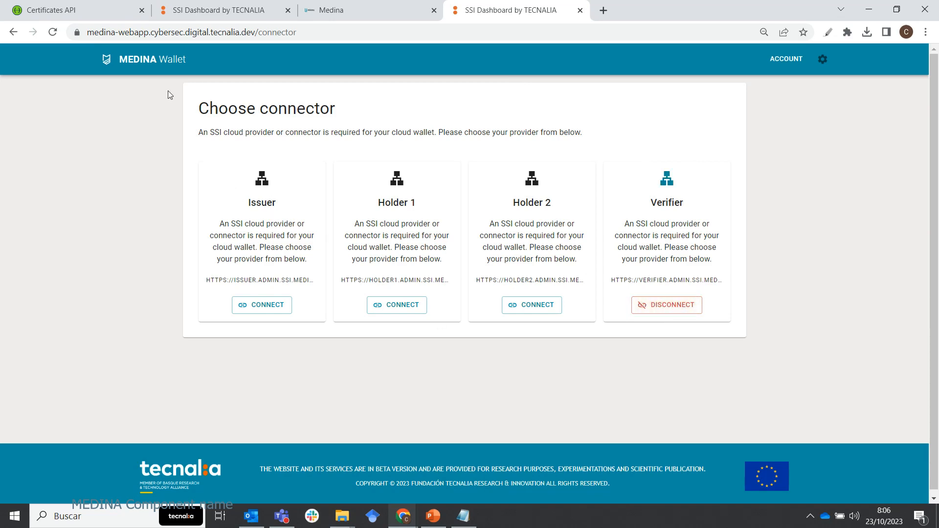
{"action": "left_click", "coordinate": [138, 68]}
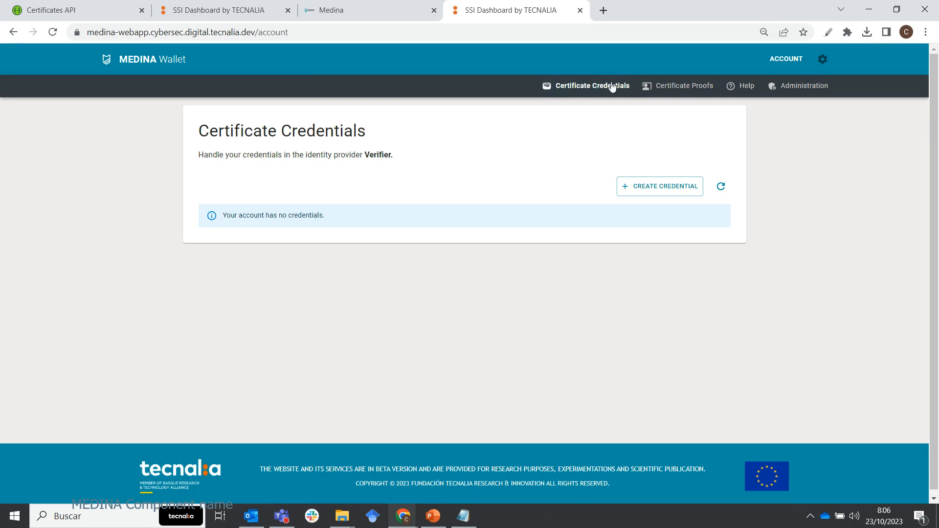
{"action": "left_click", "coordinate": [680, 91]}
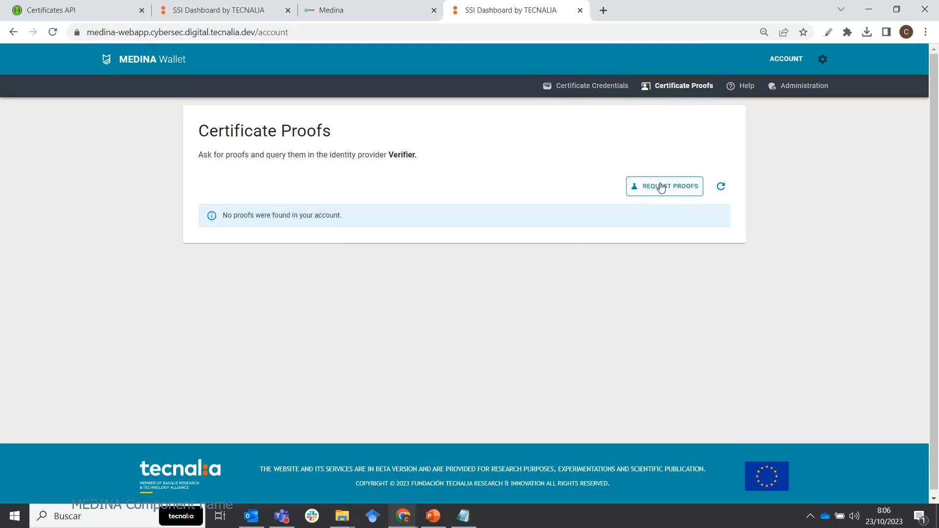
{"action": "left_click", "coordinate": [675, 191]}
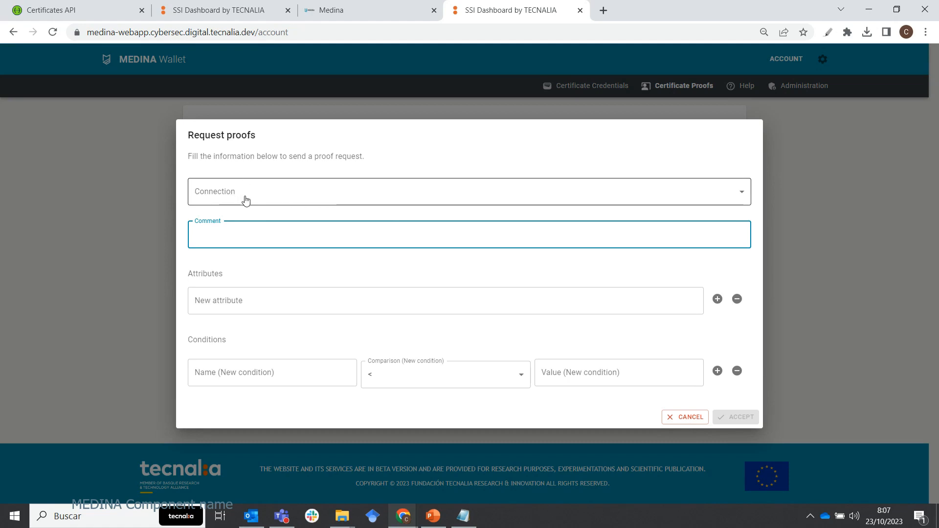
{"action": "left_click", "coordinate": [218, 194]}
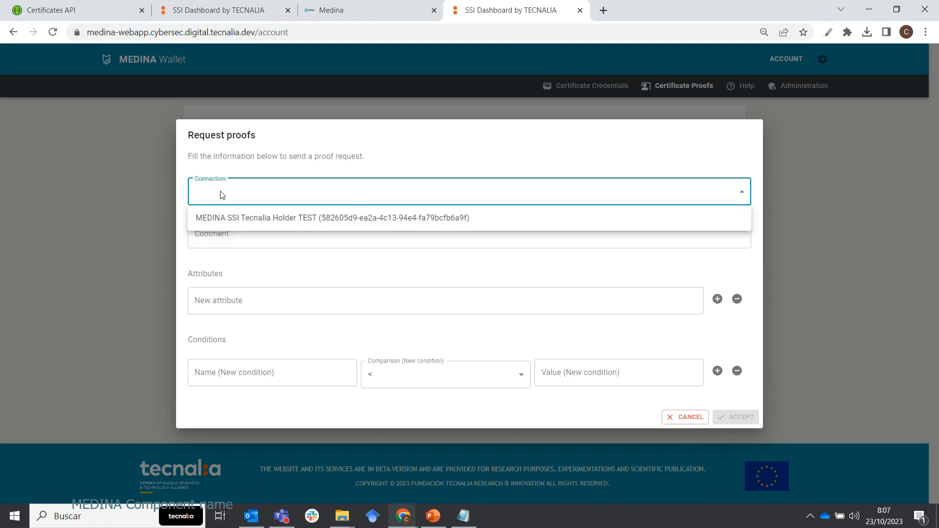
{"action": "left_click", "coordinate": [458, 221]}
{"action": "left_click", "coordinate": [272, 230]}
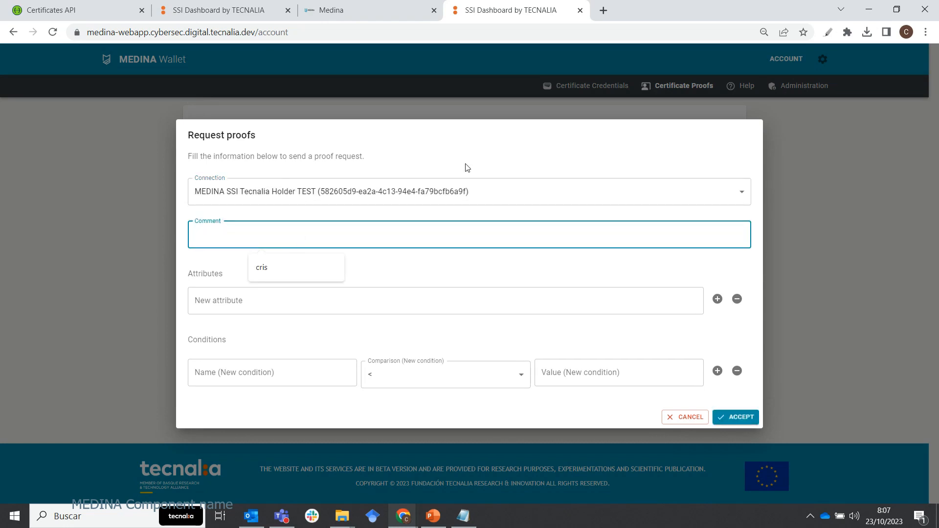
{"action": "type", "text": "Proof_1_2310"}
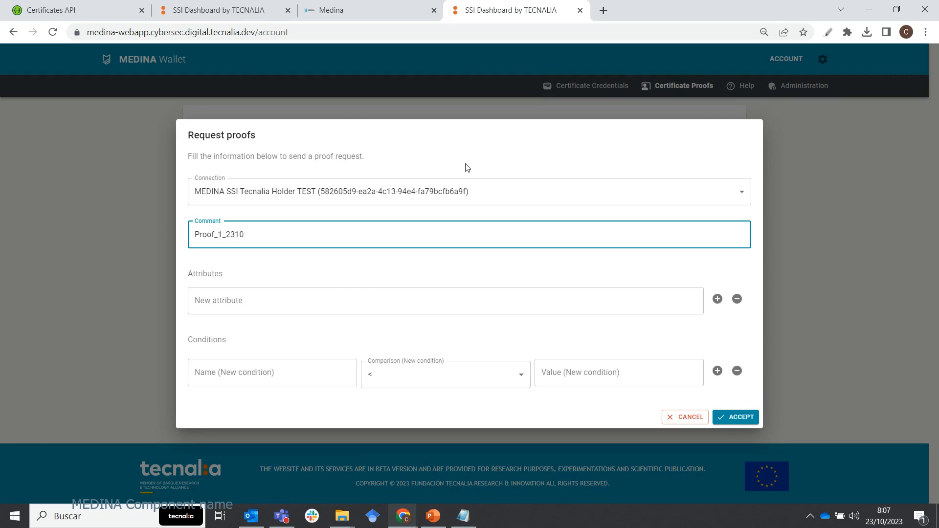
{"action": "type", "text": "2023080"}
{"action": "left_click_drag", "start_coordinate": [262, 235], "coordinate": [285, 233]}
Add the attributes cloud_service_id and certificate_status to the proof request and send it without conditions.
{"action": "left_click", "coordinate": [269, 302]}
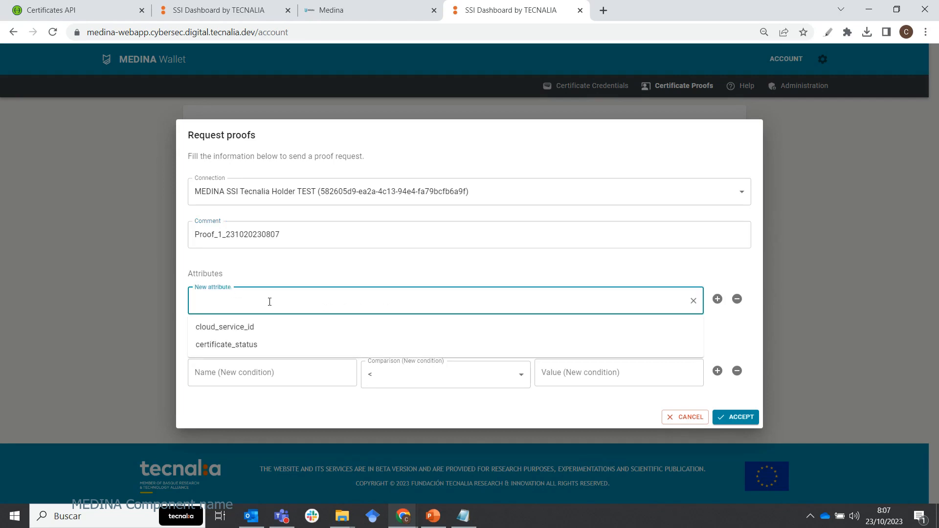
{"action": "left_click", "coordinate": [248, 332]}
{"action": "left_click", "coordinate": [718, 299]}
{"action": "left_click", "coordinate": [228, 323]}
{"action": "left_click", "coordinate": [237, 363]}
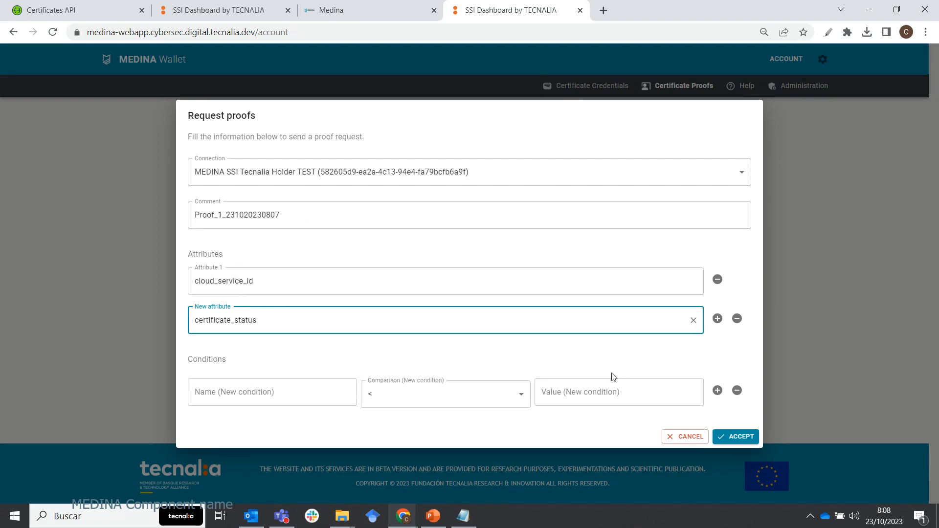
{"action": "left_click", "coordinate": [734, 437]}
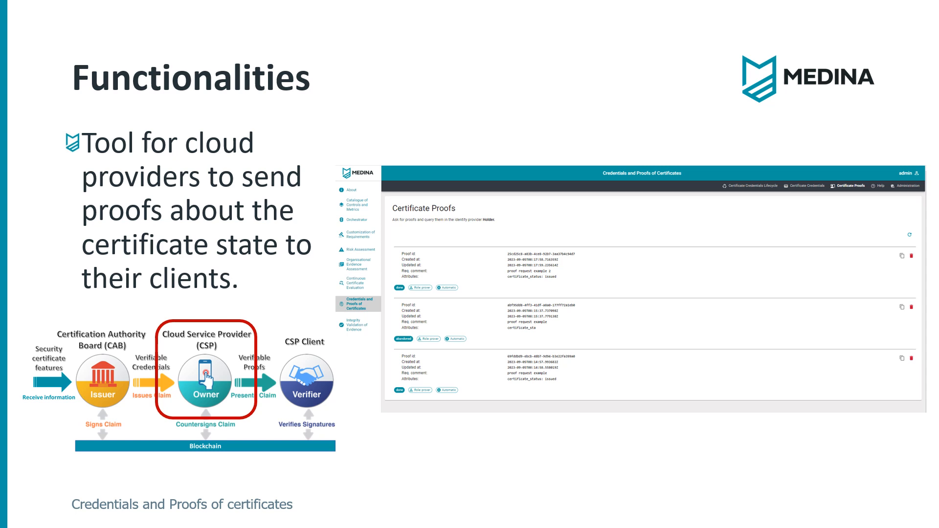
{"action": "key", "text": "Right"}
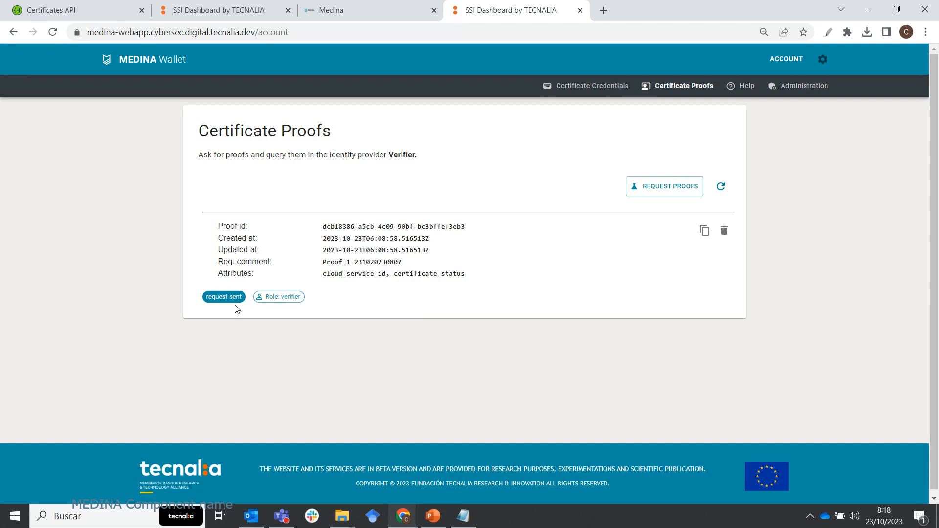
{"action": "left_click", "coordinate": [344, 5]}
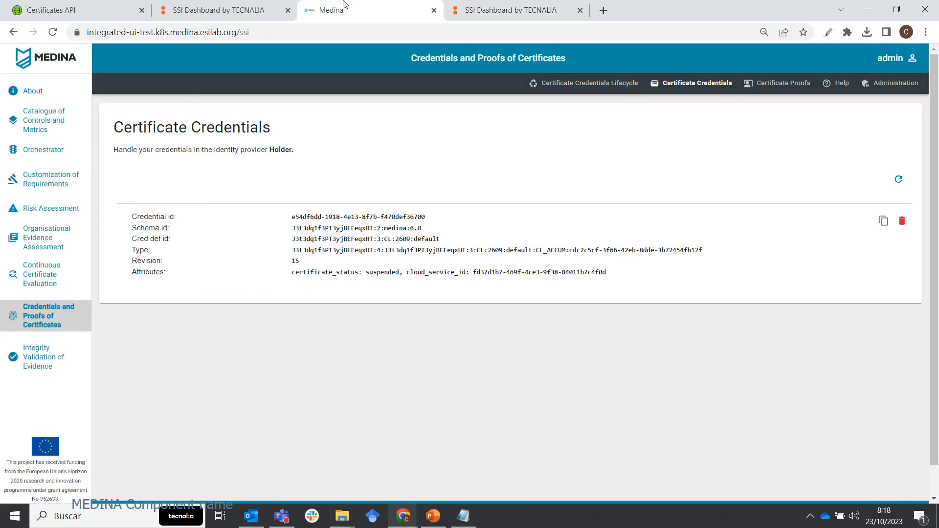
{"action": "left_click", "coordinate": [783, 84]}
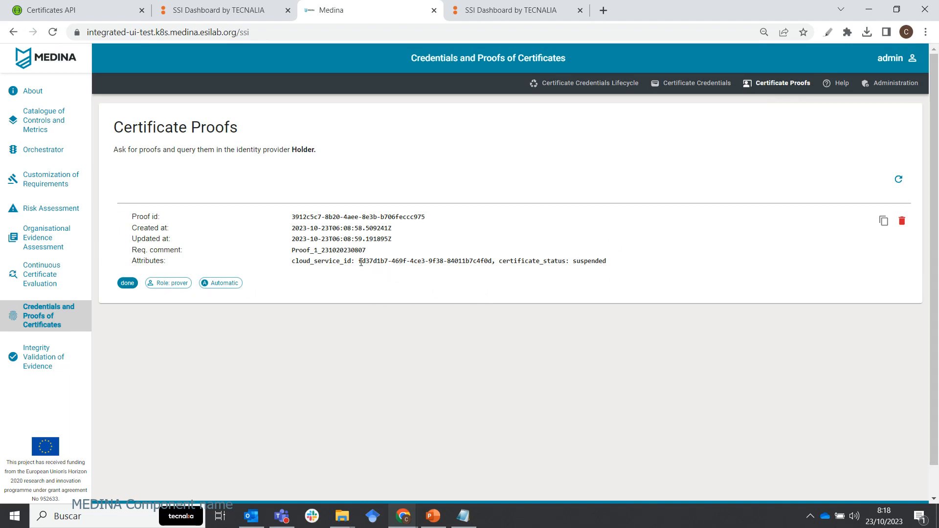
{"action": "left_click_drag", "start_coordinate": [361, 261], "coordinate": [488, 261]}
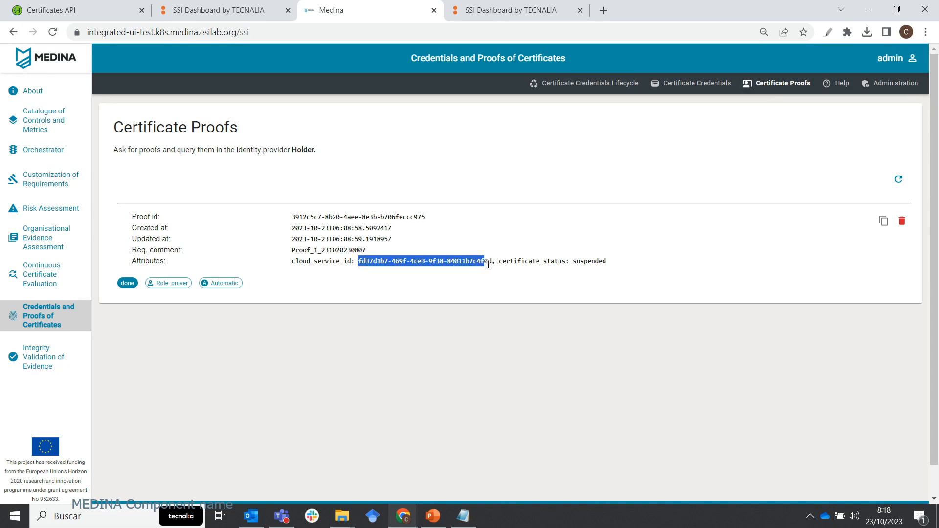
{"action": "triple_click", "coordinate": [375, 261]}
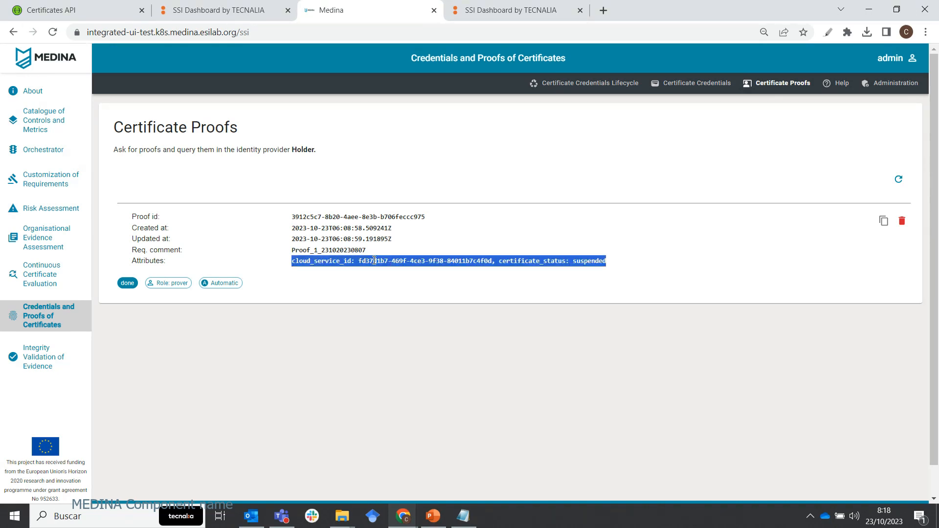
{"action": "triple_click", "coordinate": [416, 261]}
Return to the verifier's MEDINA Wallet session, refresh the certificate proofs, and examine the received cloud service ID and certificate status.
{"action": "left_click", "coordinate": [478, 7]}
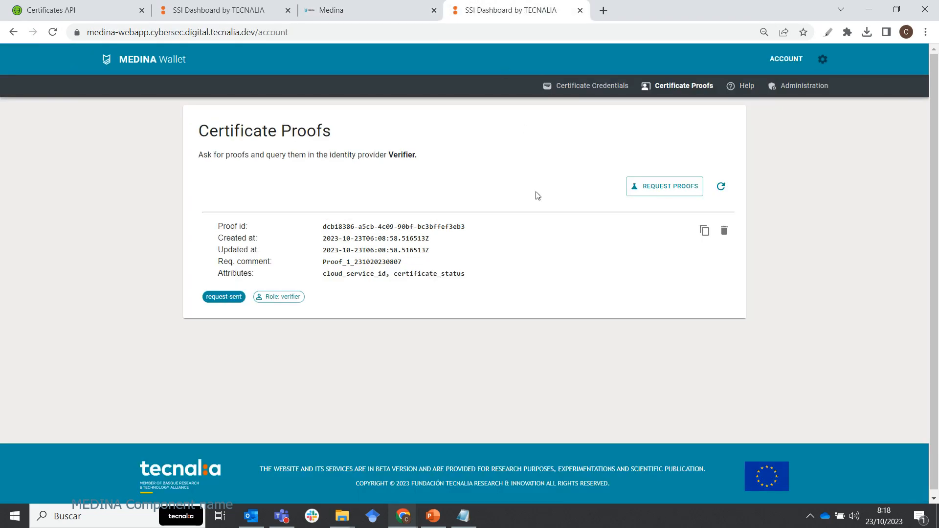
{"action": "left_click", "coordinate": [721, 187]}
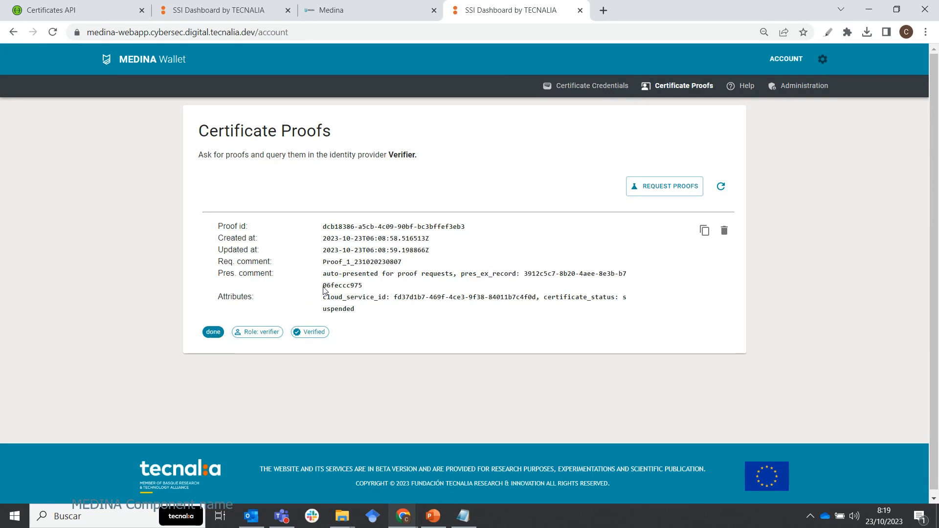
{"action": "left_click_drag", "start_coordinate": [395, 297], "coordinate": [539, 299]}
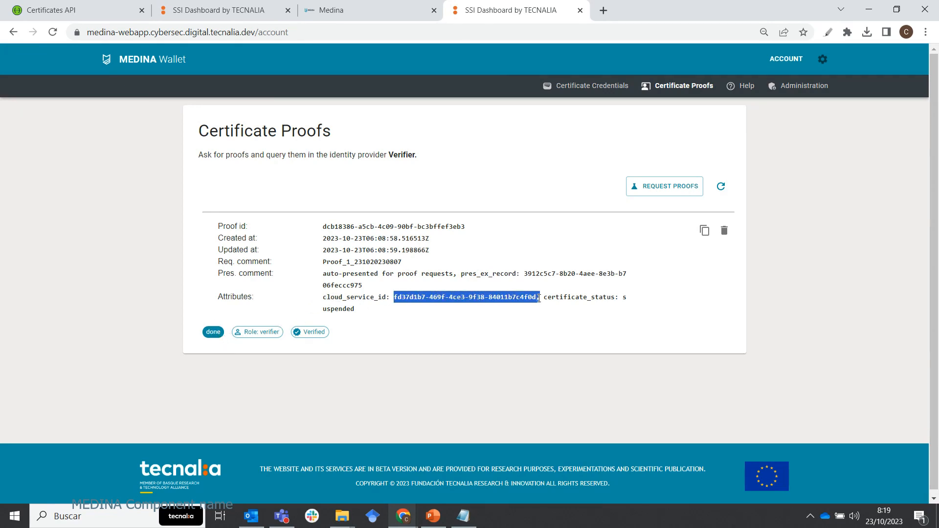
{"action": "left_click_drag", "start_coordinate": [355, 309], "coordinate": [624, 297]}
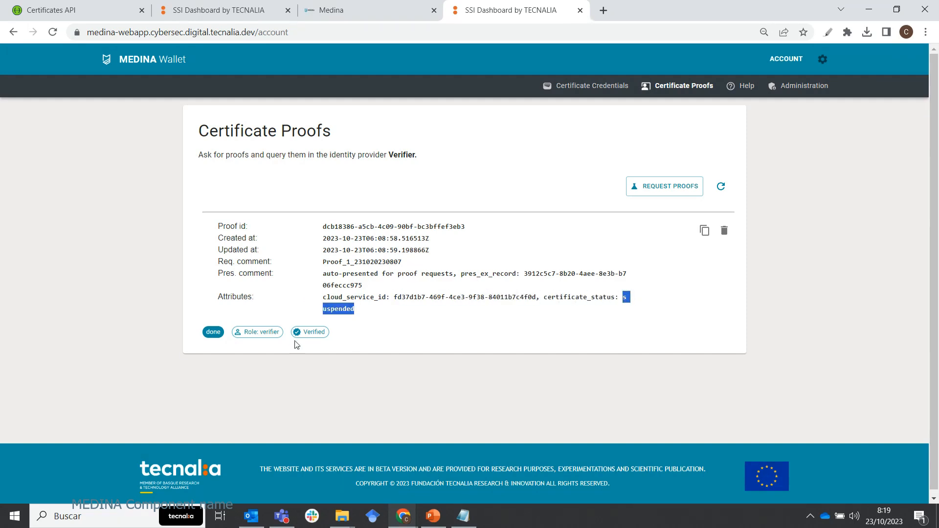